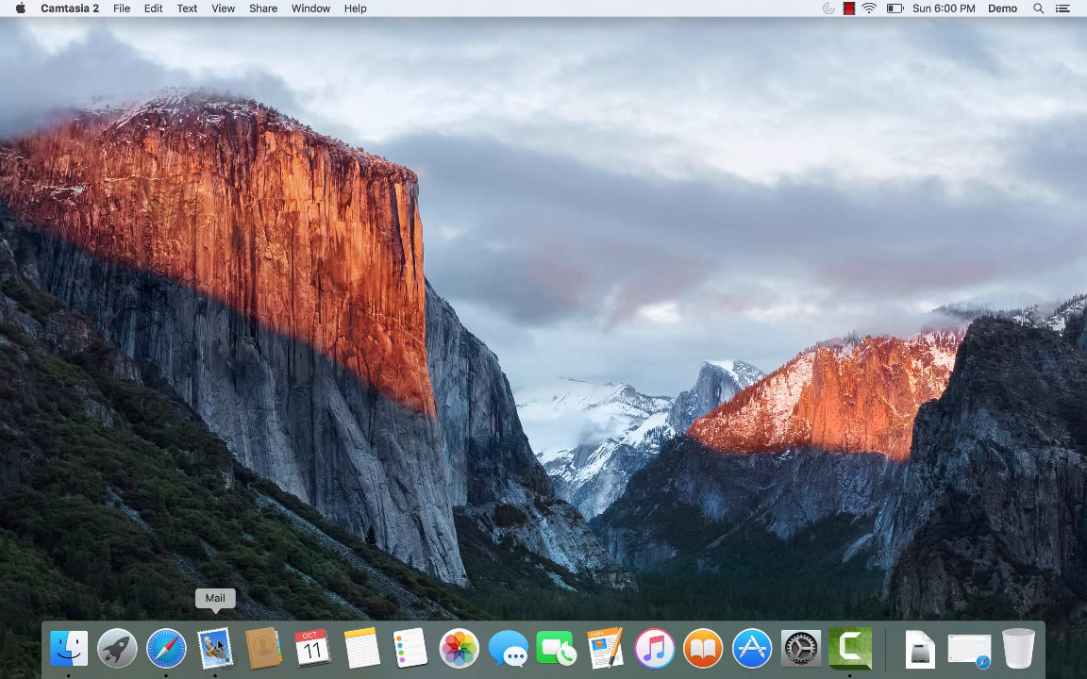
- Switch to Mail, start a new message and enter the recipient's email address
{"action": "left_click", "coordinate": [215, 649]}
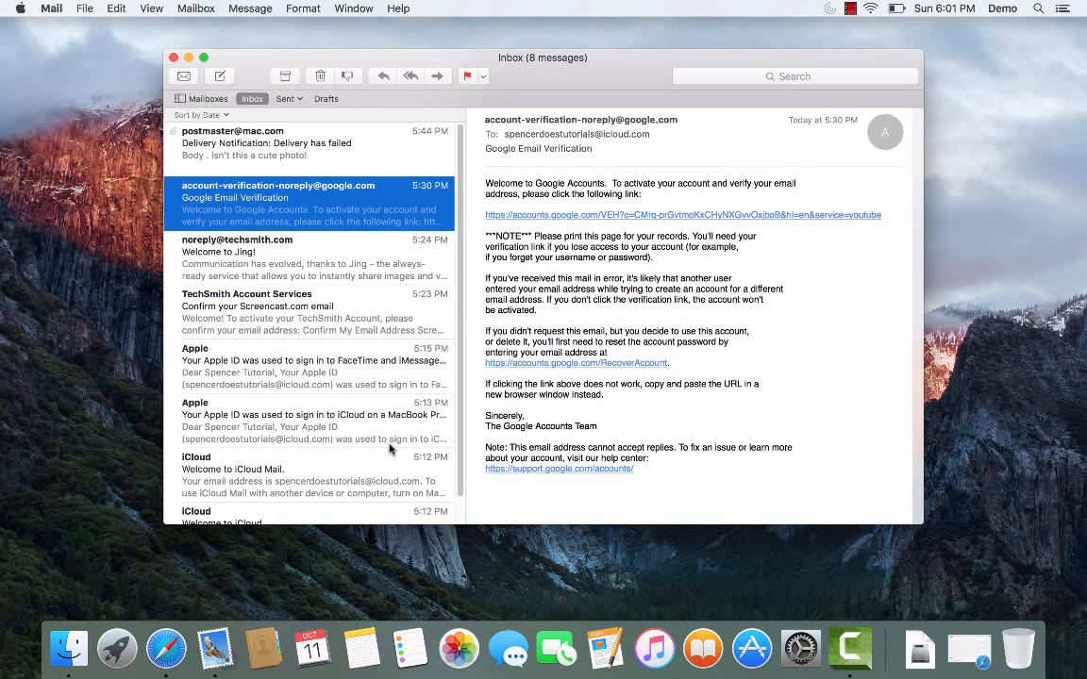
{"action": "left_click", "coordinate": [222, 77]}
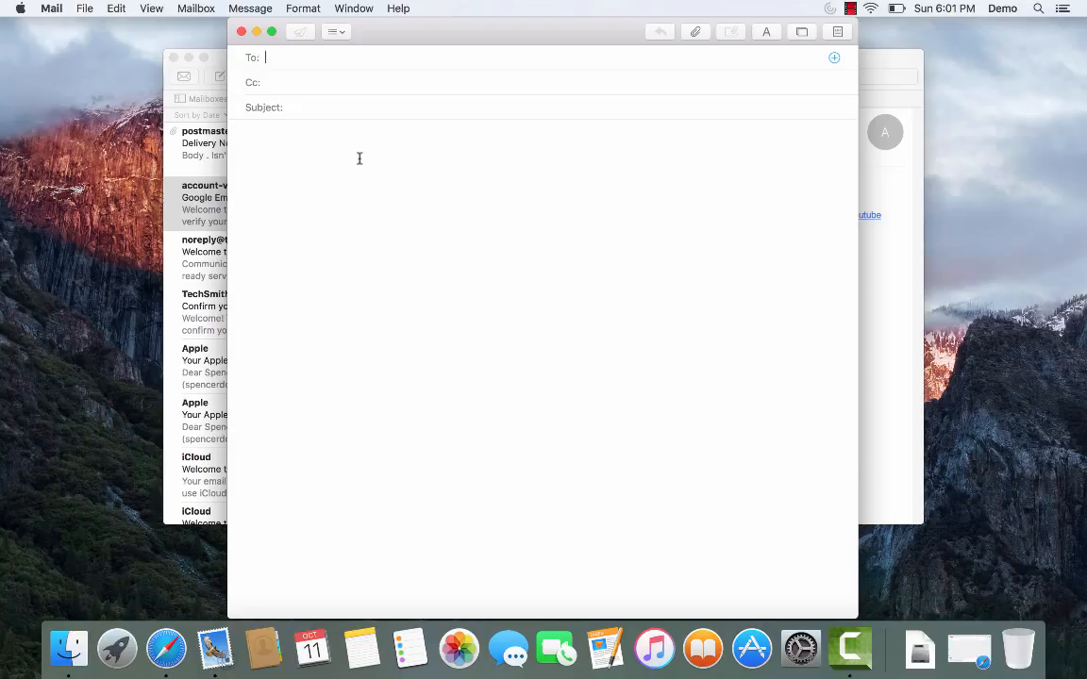
{"action": "type", "text": "test@t"}
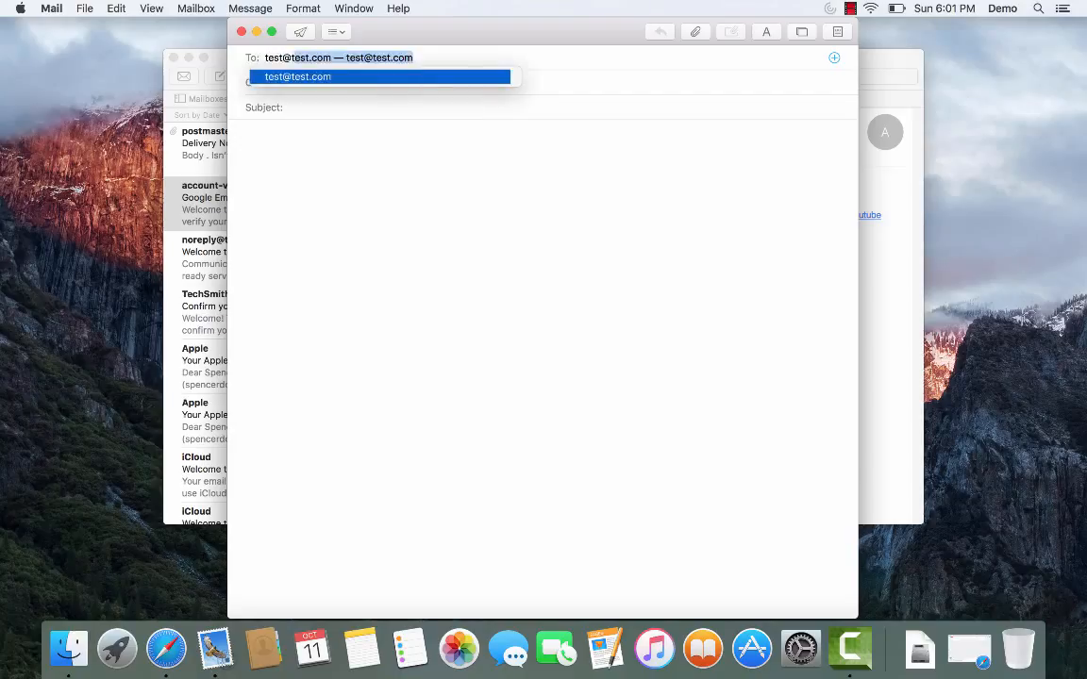
{"action": "type", "text": "est.com"}
{"action": "key", "text": "Return"}
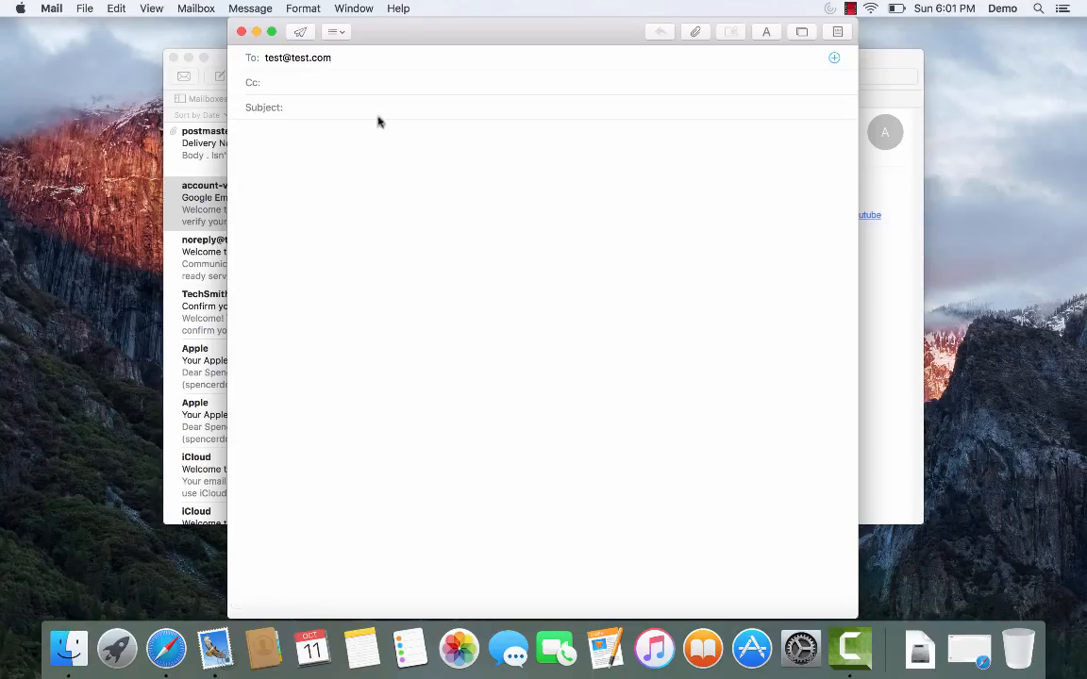
- Set the subject to "Here is the photo you requested" and write the body "Hey dear,", "Information" and "Sign," followed by the sender's name
{"action": "left_click", "coordinate": [346, 103]}
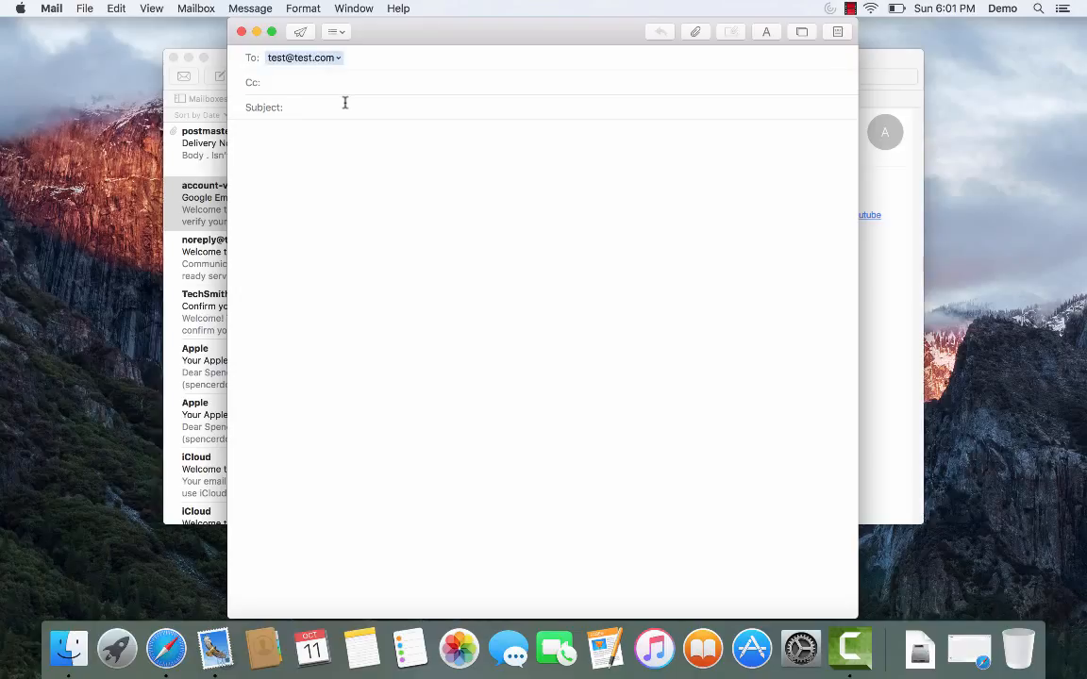
{"action": "type", "text": "Here is the photo you requested"}
{"action": "left_click", "coordinate": [335, 140]}
{"action": "type", "text": "Hey dear,"}
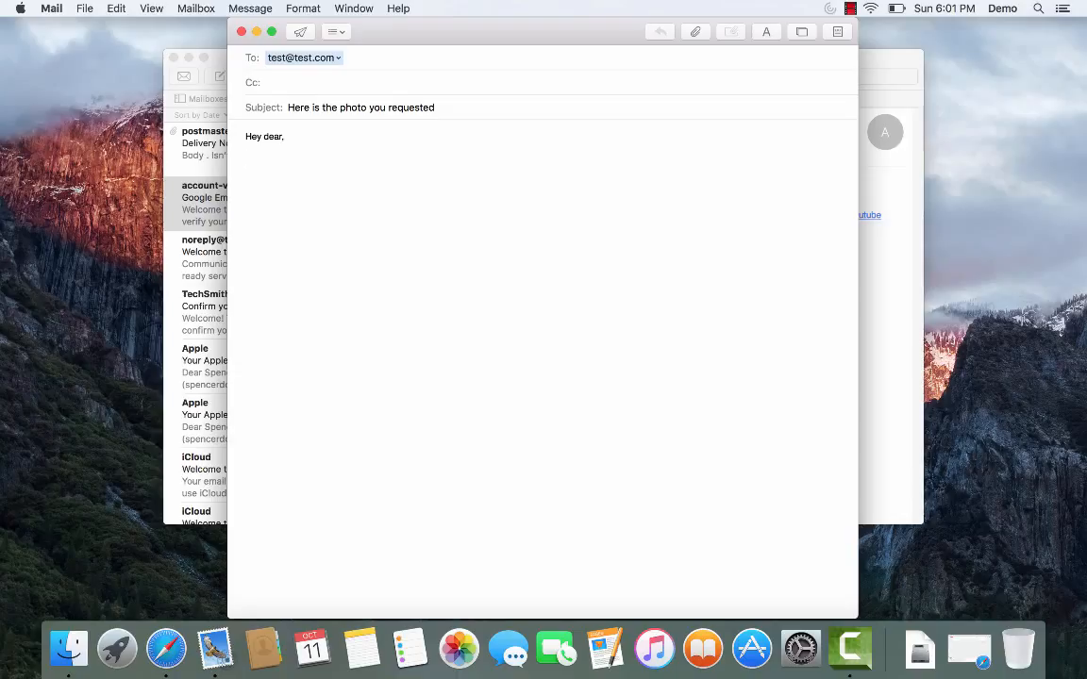
{"action": "type", "text": "rmation  "}
{"action": "type", "text": "Sign,"}
{"action": "key", "text": "Return"}
{"action": "type", "text": "Spencer Does tutorials"}
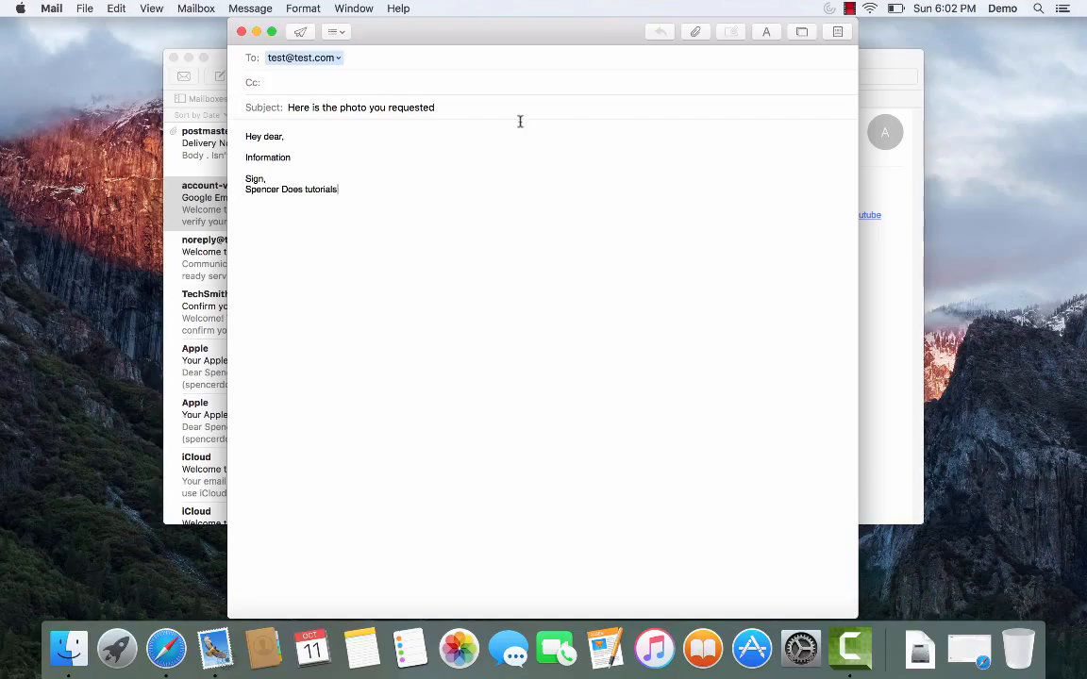
- Open the photo browser for the message and look through its Years, 2015 and Moments groups
{"action": "left_click", "coordinate": [803, 34]}
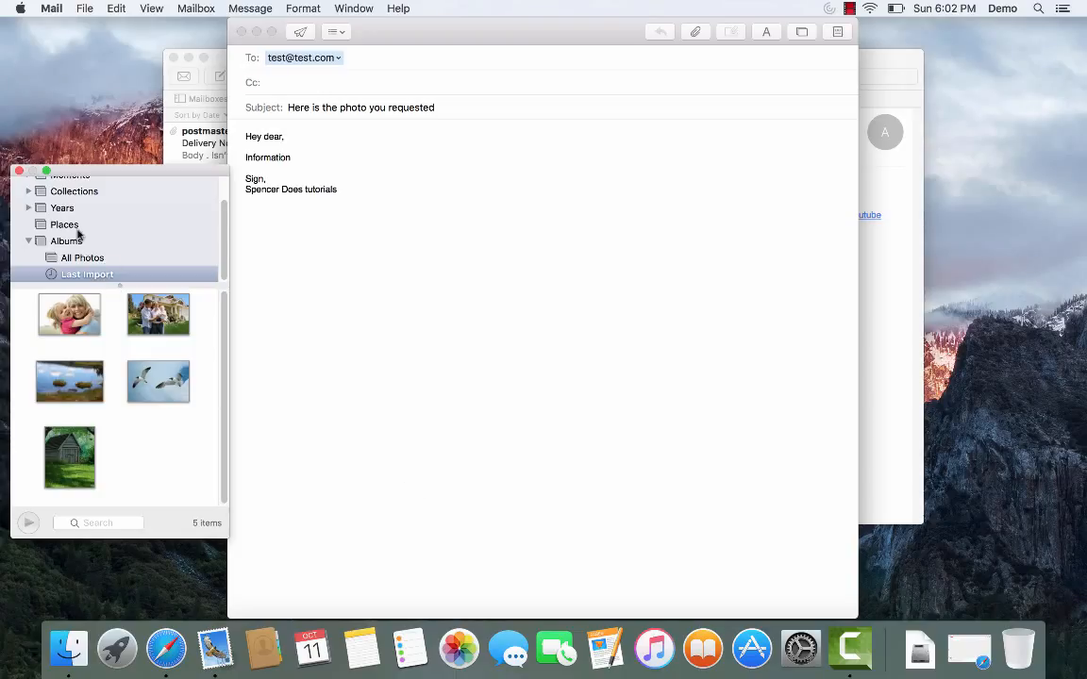
{"action": "scroll", "coordinate": [79, 234], "scroll_direction": "up", "scroll_amount": 3}
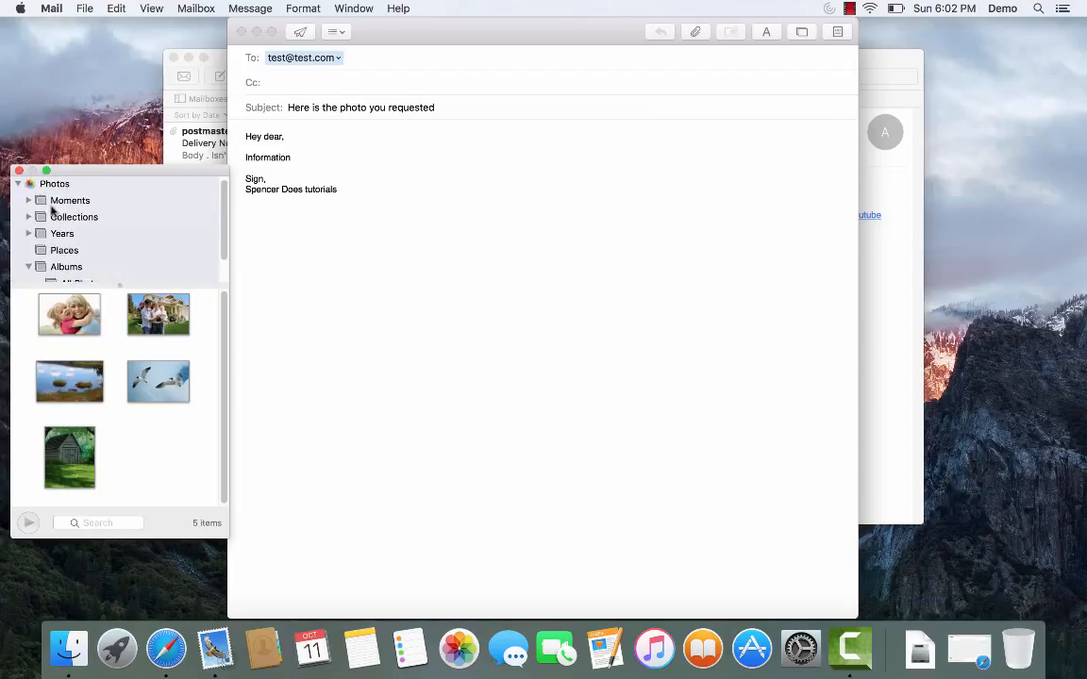
{"action": "left_click", "coordinate": [35, 236]}
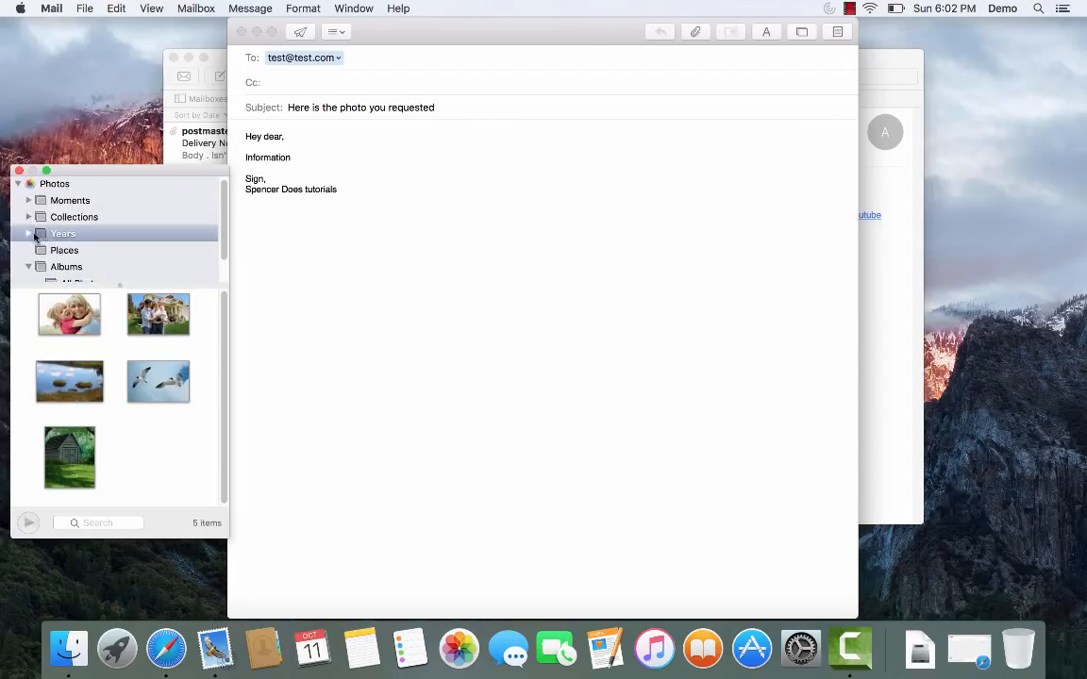
{"action": "left_click", "coordinate": [29, 234]}
{"action": "left_click", "coordinate": [75, 250]}
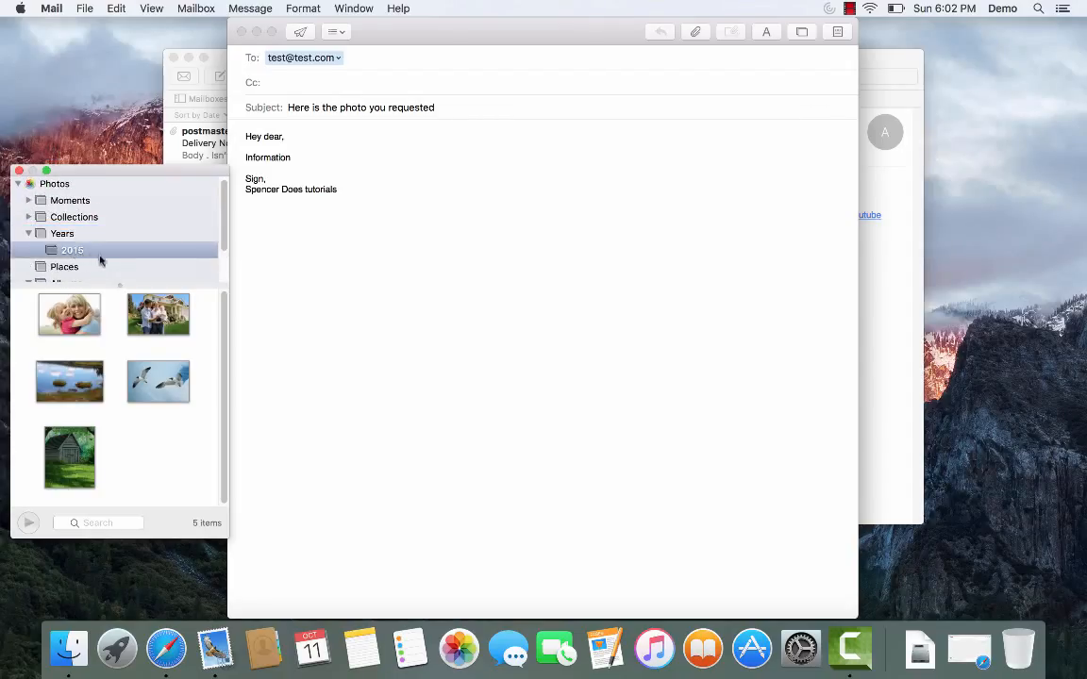
{"action": "scroll", "coordinate": [109, 255], "scroll_direction": "up", "scroll_amount": 1}
{"action": "left_click", "coordinate": [28, 201]}
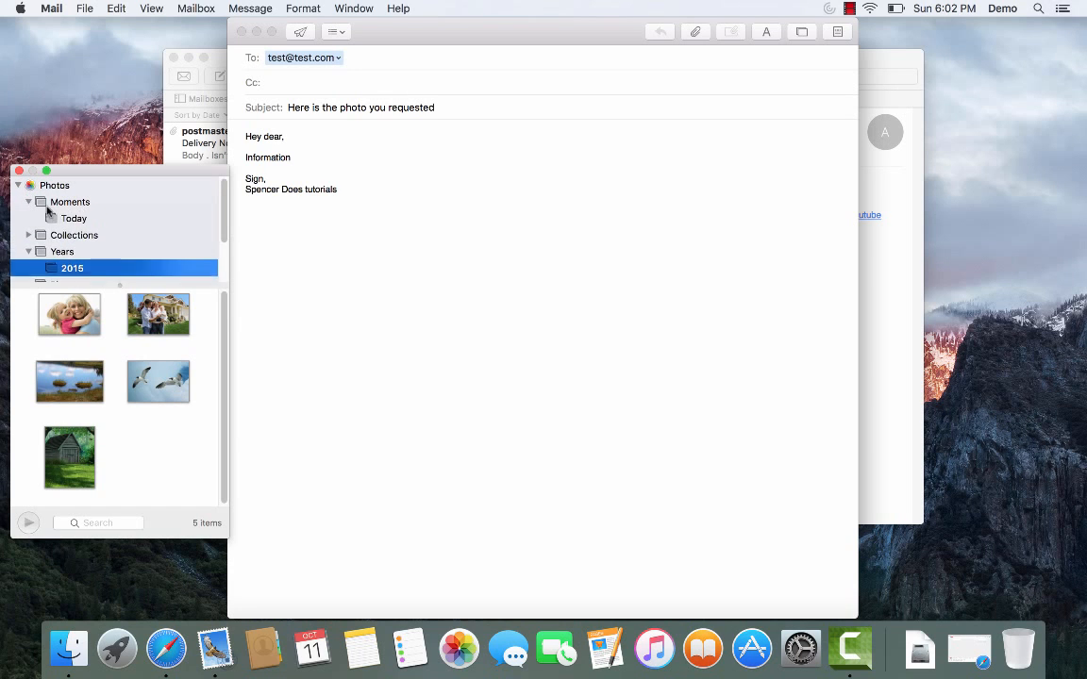
{"action": "scroll", "coordinate": [65, 225], "scroll_direction": "down", "scroll_amount": 5}
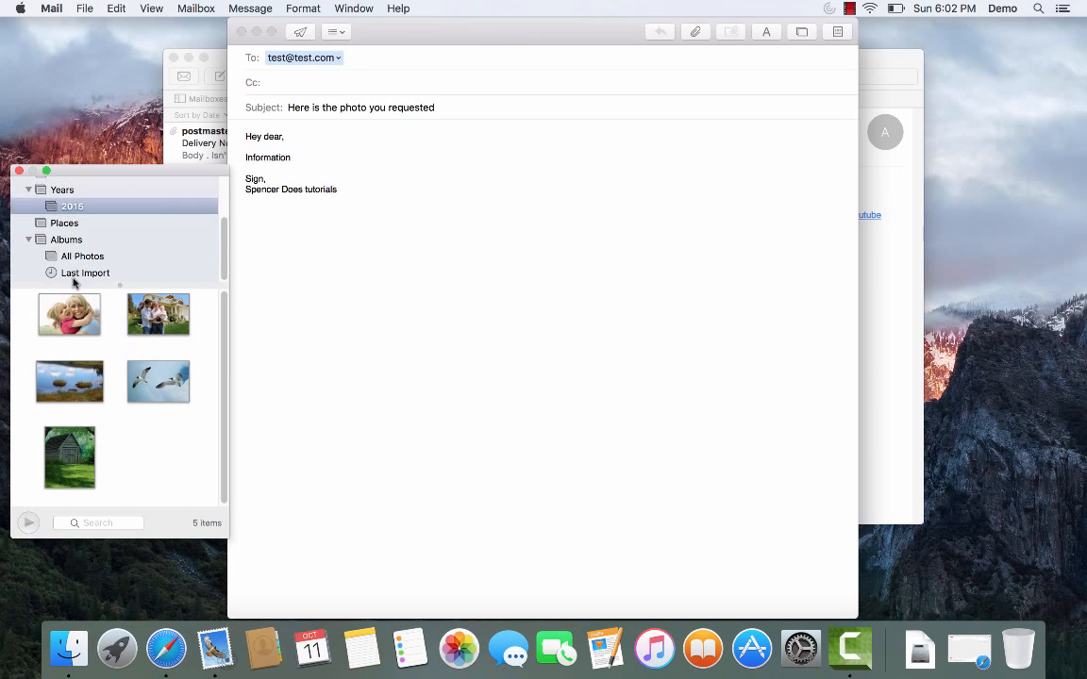
- From the Last Import album, insert the seagulls photo below "Information" and the mother-and-daughter photo below "Hey dear,"
{"action": "left_click", "coordinate": [81, 274]}
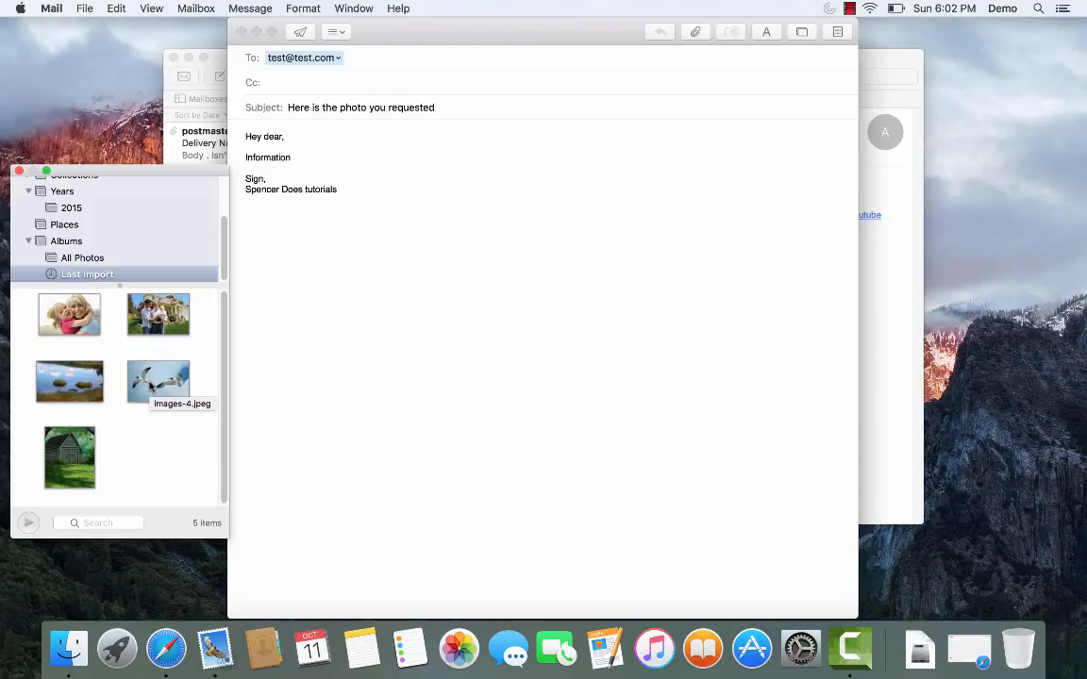
{"action": "left_click_drag", "start_coordinate": [151, 387], "coordinate": [305, 170]}
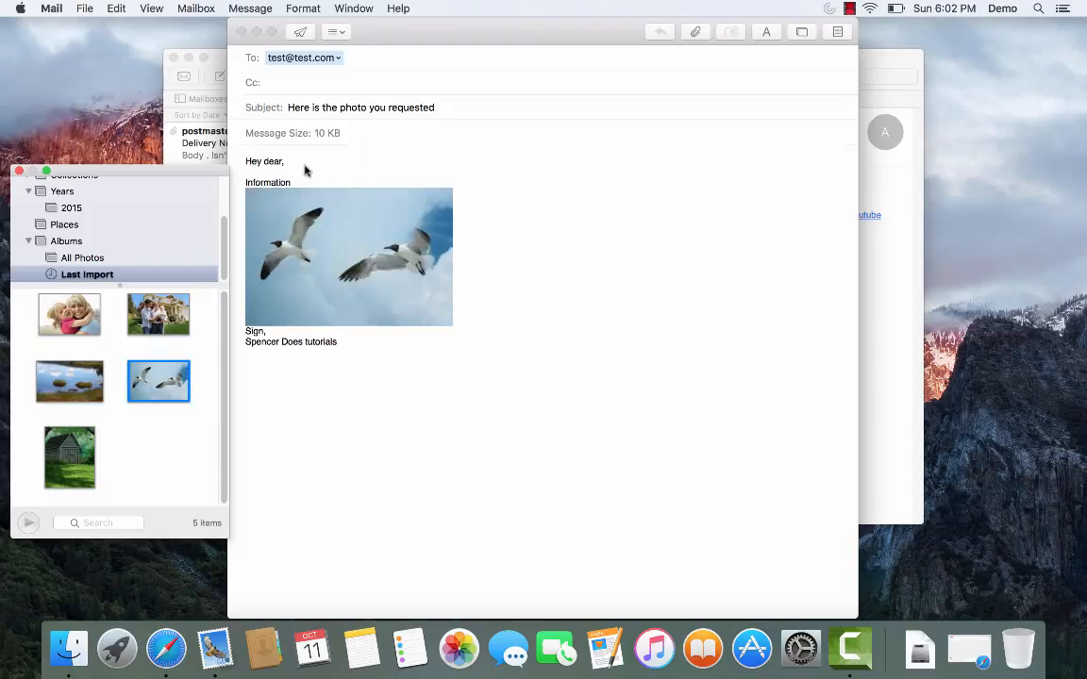
{"action": "left_click_drag", "start_coordinate": [71, 307], "coordinate": [326, 175]}
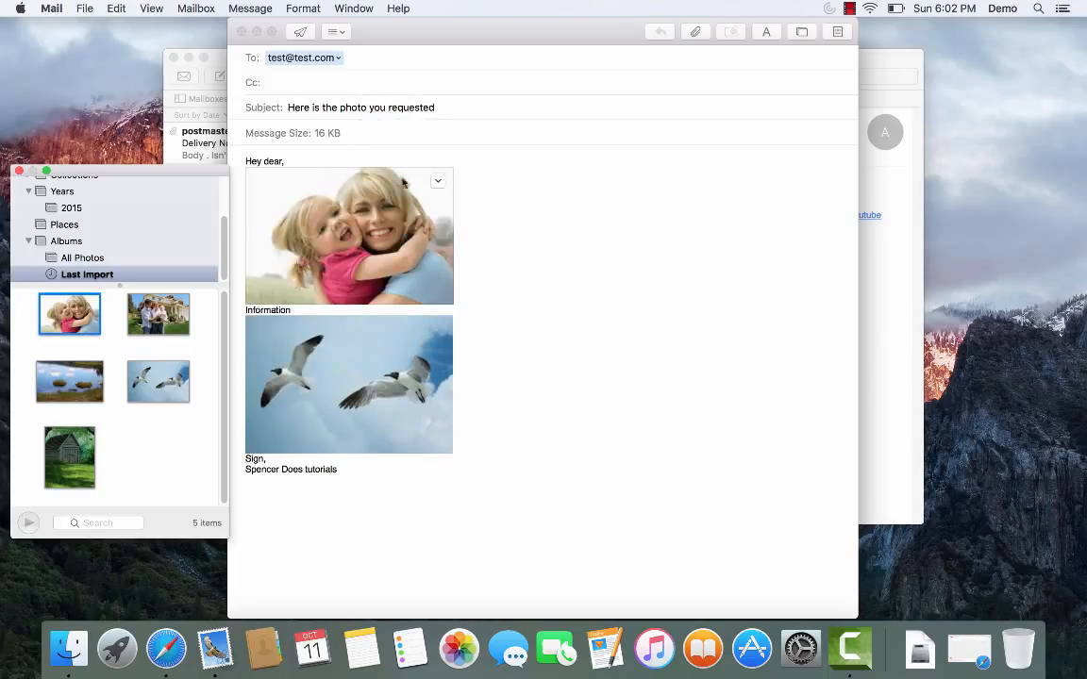
- Add blank lines above and below both inserted photos to separate them from the message text
{"action": "left_click", "coordinate": [330, 153]}
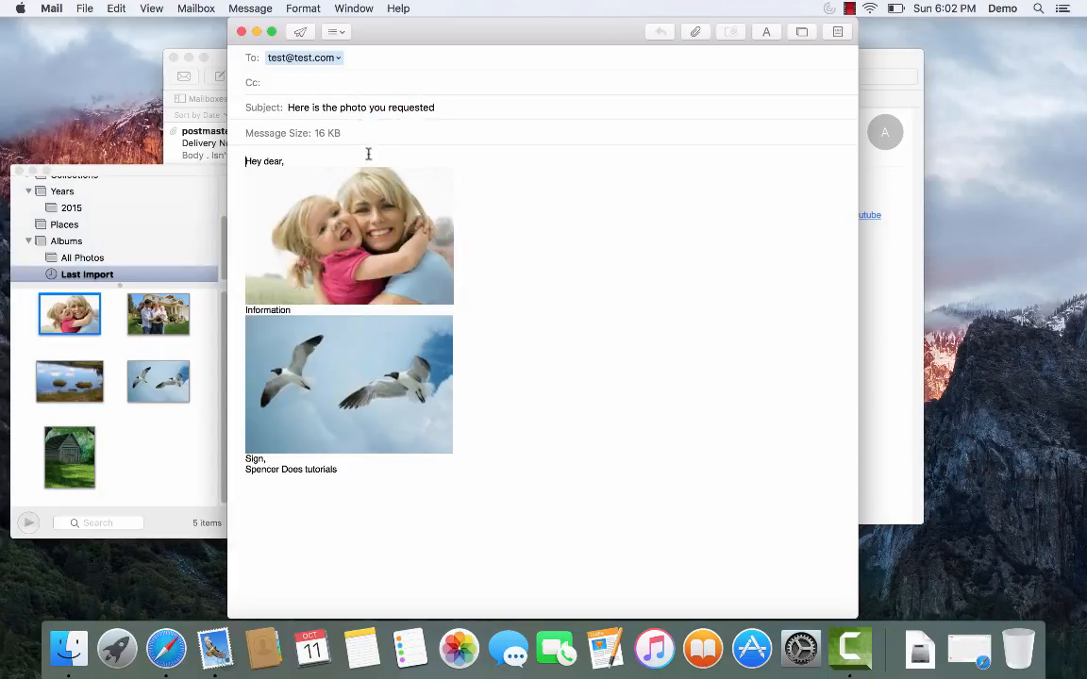
{"action": "left_click", "coordinate": [367, 155]}
{"action": "key", "text": "Return"}
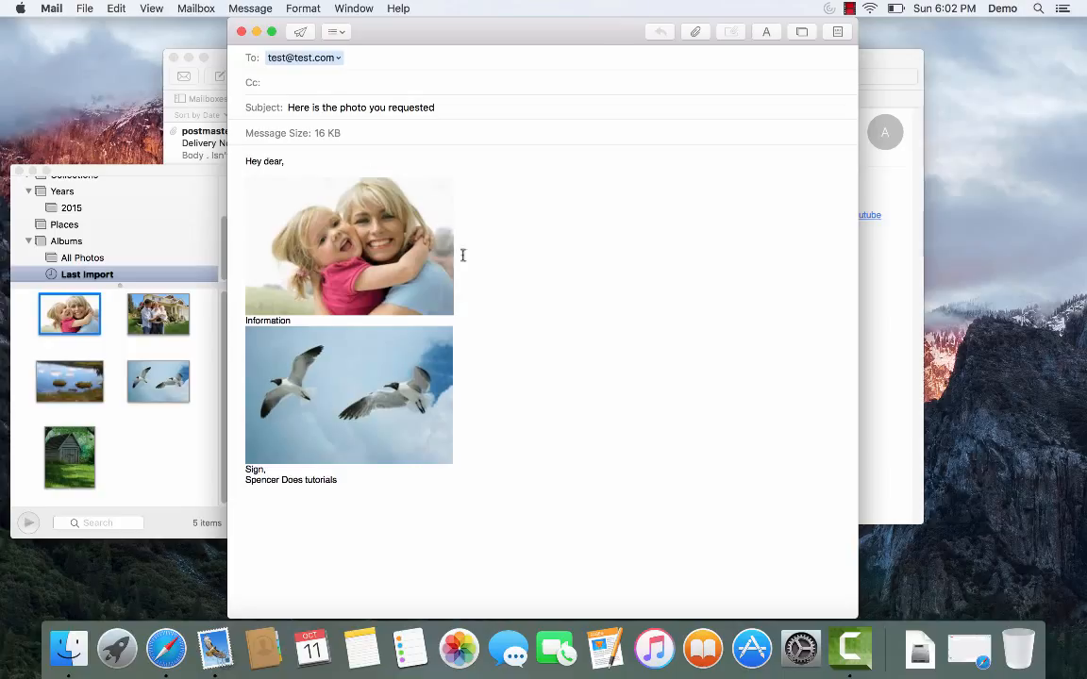
{"action": "left_click", "coordinate": [484, 291]}
{"action": "key", "text": "Return"}
{"action": "left_click", "coordinate": [421, 328]}
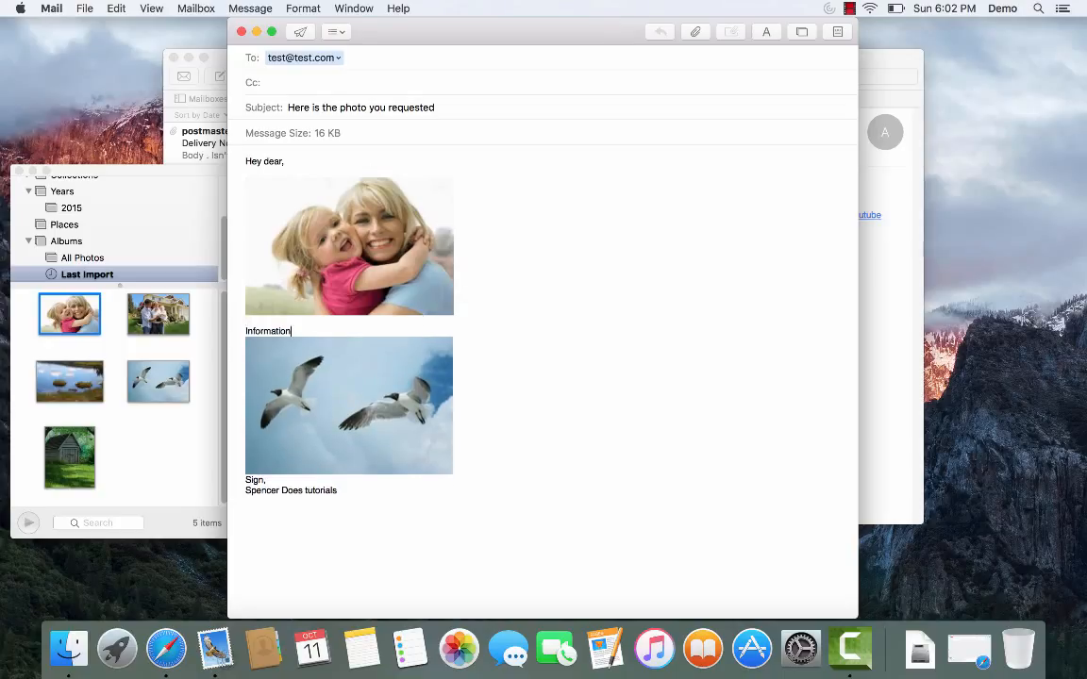
{"action": "key", "text": "Return"}
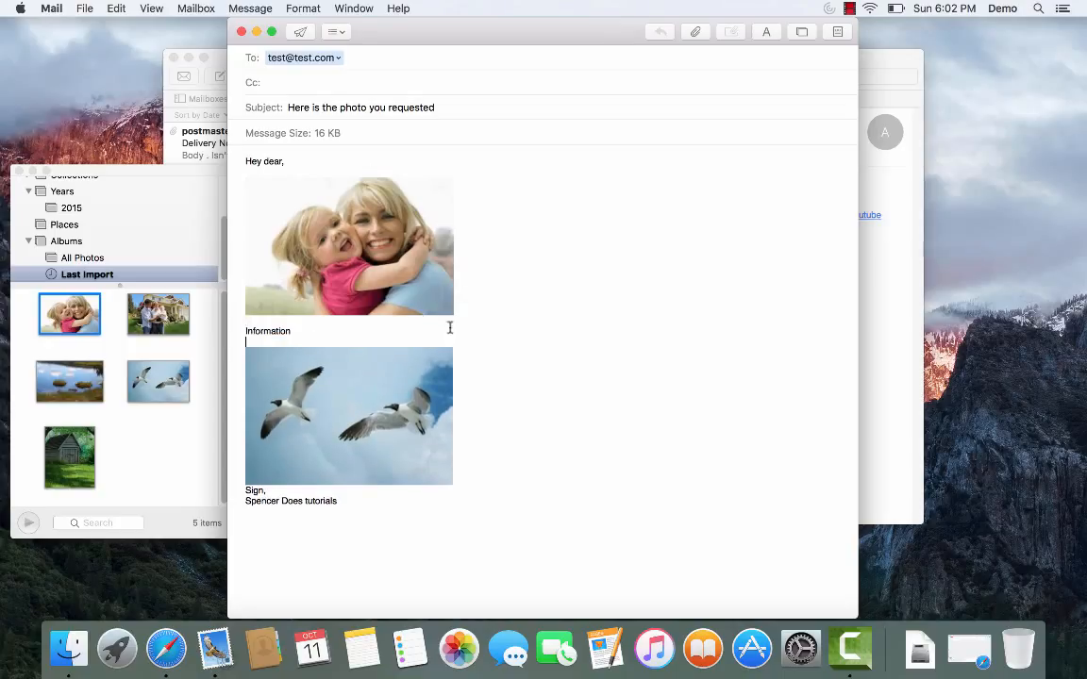
{"action": "left_click", "coordinate": [475, 473]}
{"action": "key", "text": "Return"}
- Open the seagulls photo in the message for Markup
{"action": "mouse_move", "coordinate": [387, 446]}
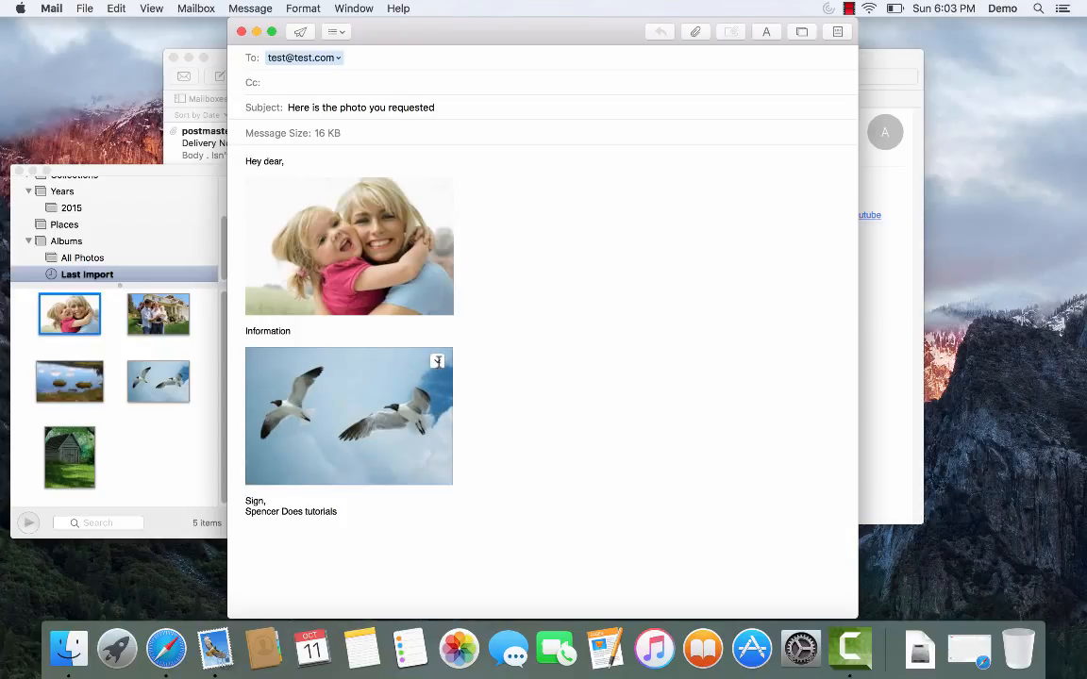
{"action": "left_click", "coordinate": [437, 361]}
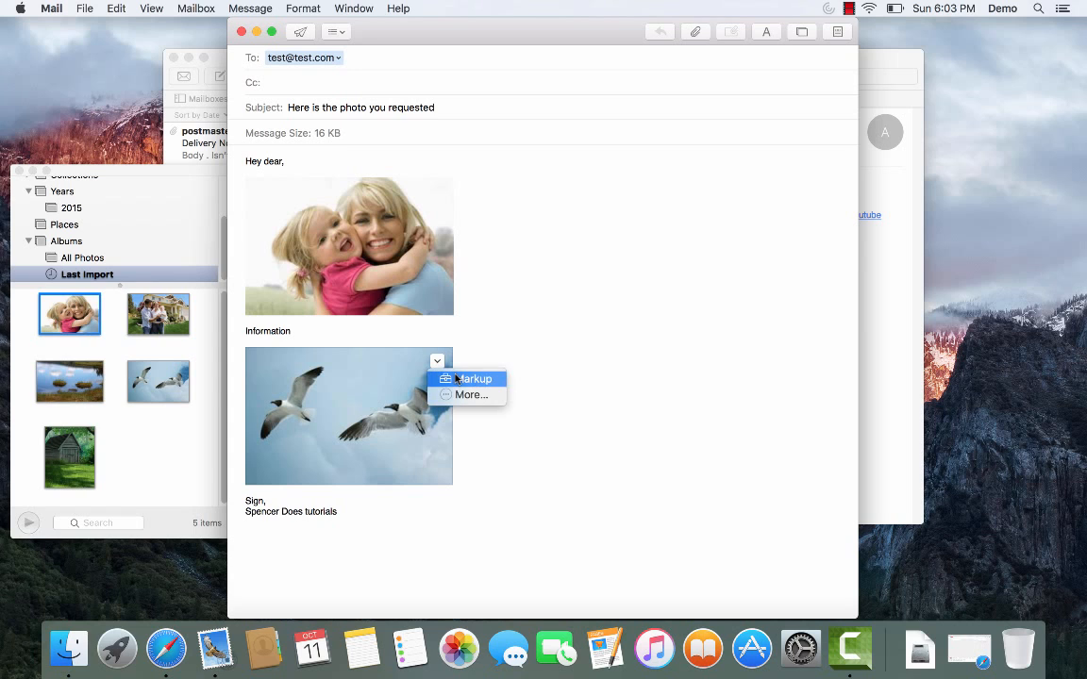
{"action": "left_click", "coordinate": [456, 379]}
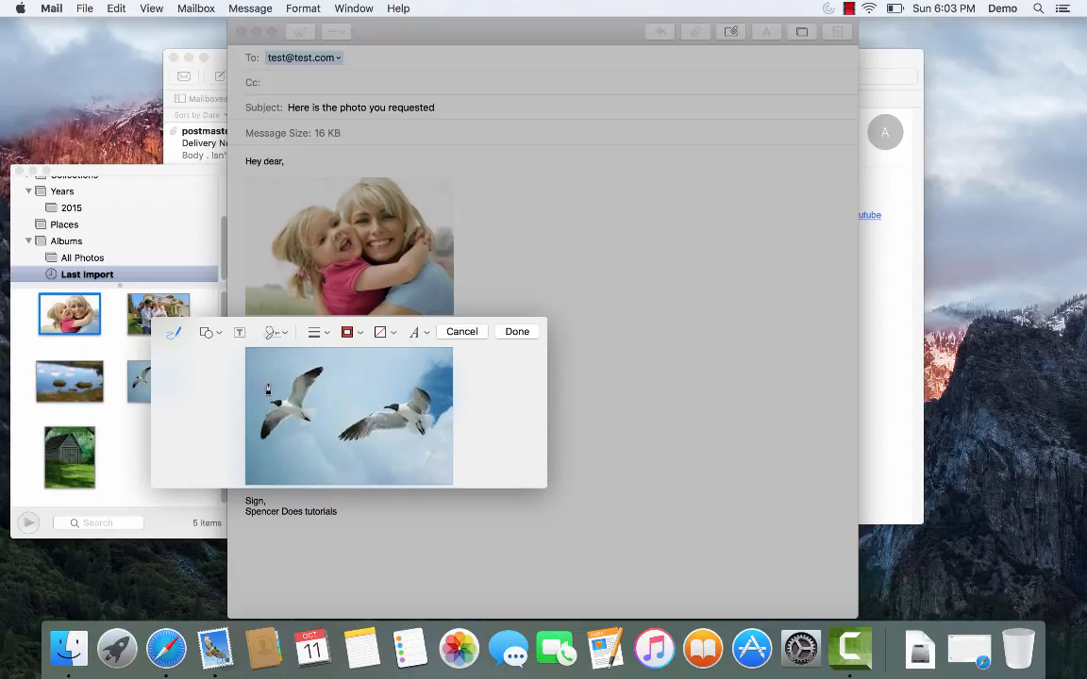
- Sketch a red oval around the seagull on the left, enlarge and reposition it, and delete it
{"action": "mouse_move", "coordinate": [268, 382]}
{"action": "left_mouse_down"}
{"action": "mouse_move", "coordinate": [359, 427]}
{"action": "mouse_move", "coordinate": [269, 384]}
{"action": "left_mouse_up"}
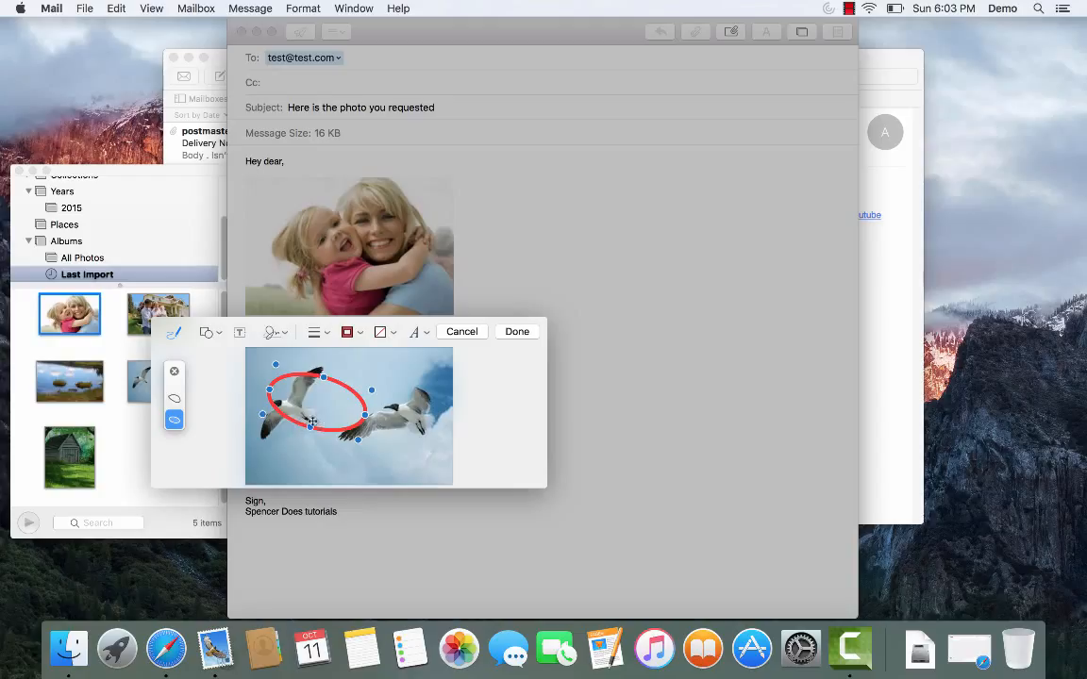
{"action": "left_click_drag", "start_coordinate": [309, 428], "coordinate": [261, 446]}
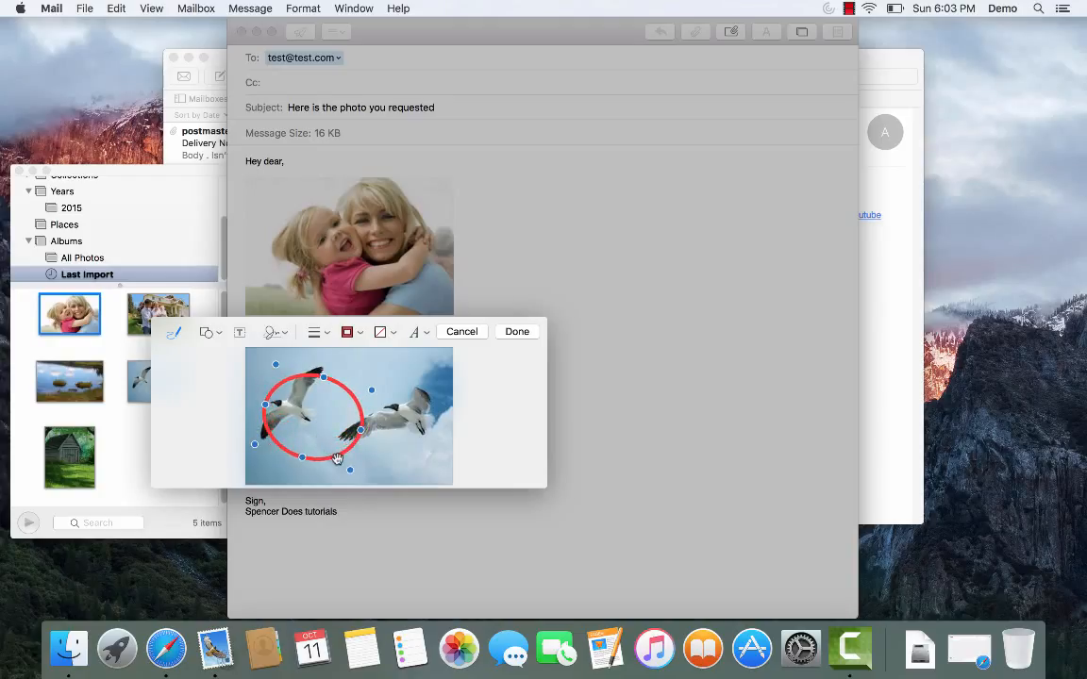
{"action": "left_click_drag", "start_coordinate": [335, 457], "coordinate": [313, 446]}
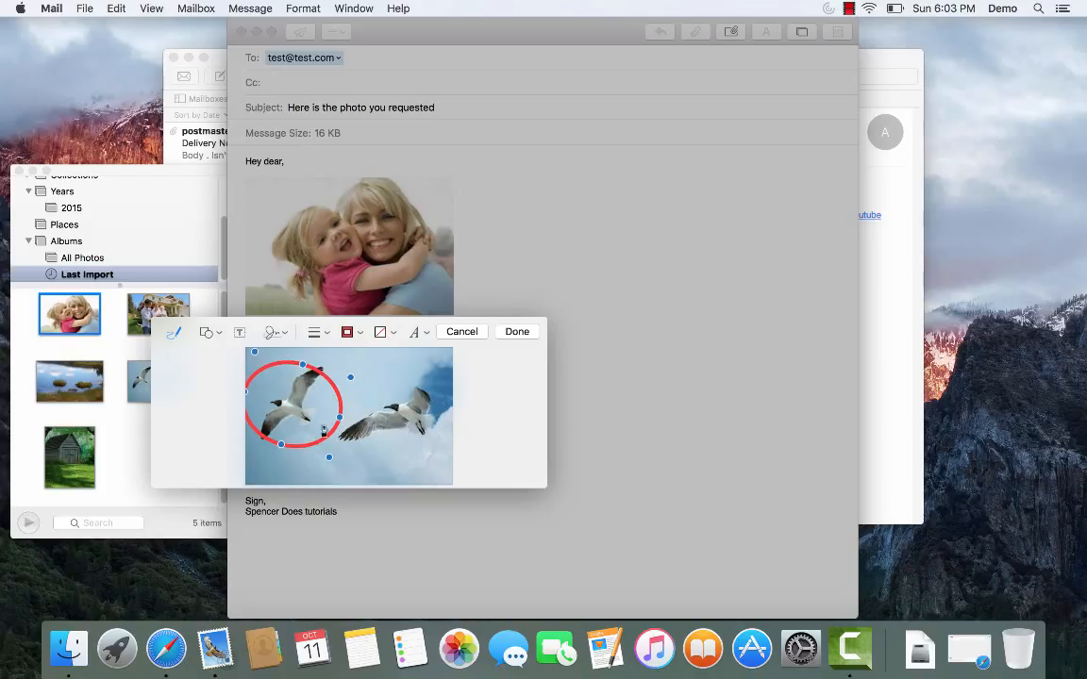
{"action": "key", "text": "BackSpace"}
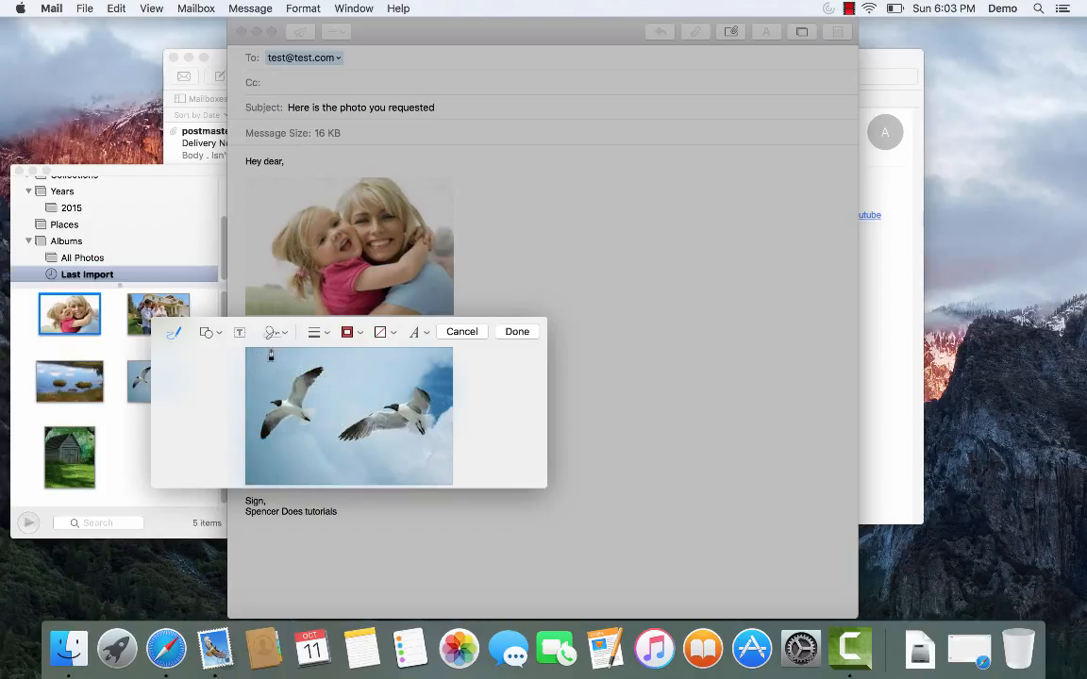
- Add a speech bubble to the seagulls photo, shrink it and place it above the head of the seagull on the left
{"action": "left_click", "coordinate": [220, 334]}
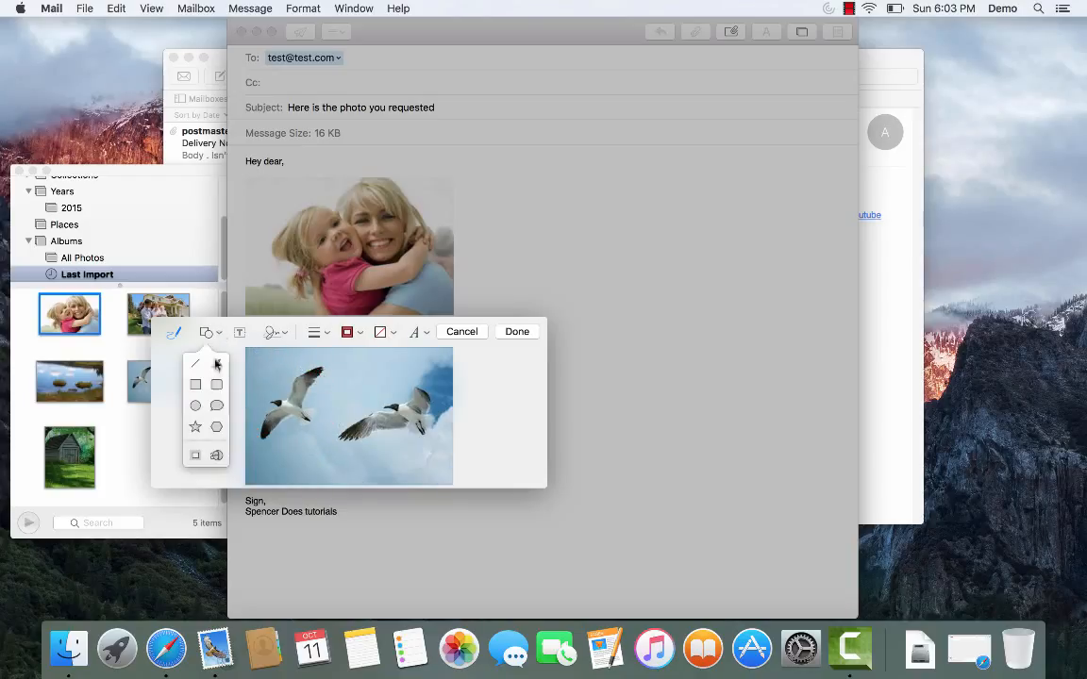
{"action": "left_click", "coordinate": [215, 407]}
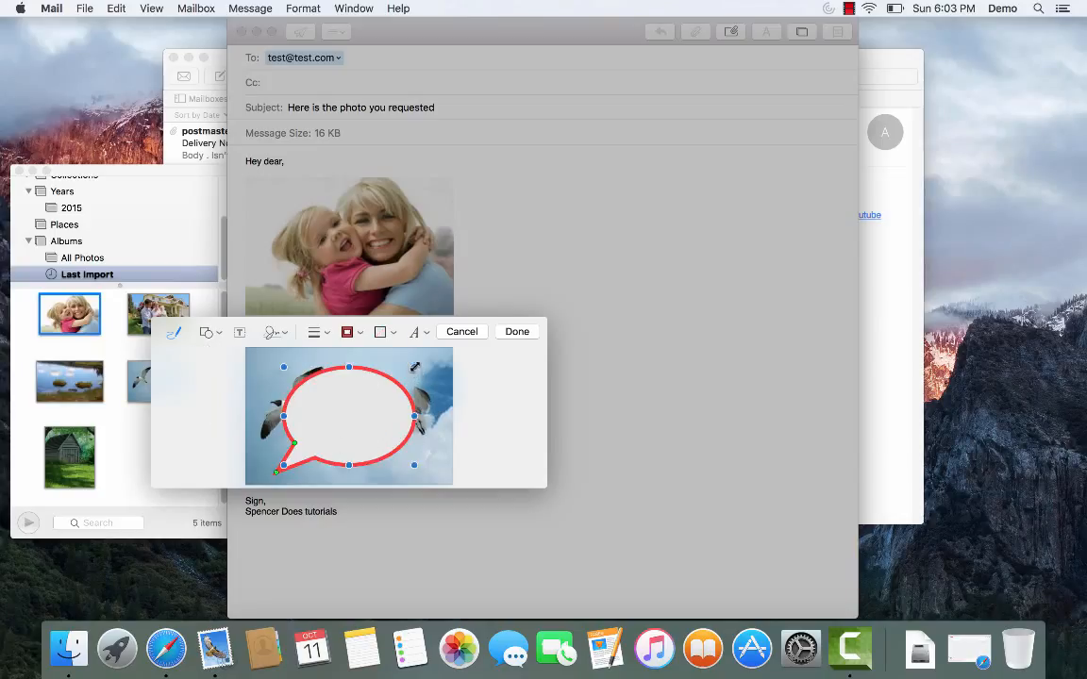
{"action": "left_click_drag", "start_coordinate": [414, 367], "coordinate": [357, 400]}
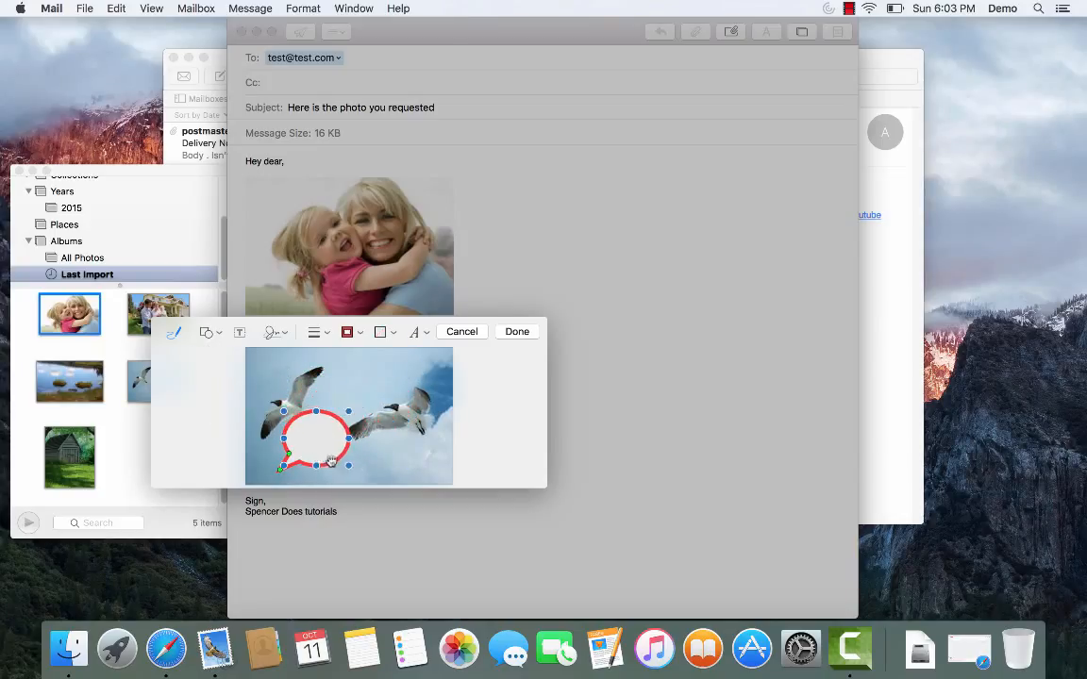
{"action": "left_click_drag", "start_coordinate": [321, 446], "coordinate": [320, 366]}
- Enter "You're too slow" in the speech bubble and widen the bubble so the text fits on one line
{"action": "double_click", "coordinate": [321, 366]}
{"action": "type", "text": "Y"}
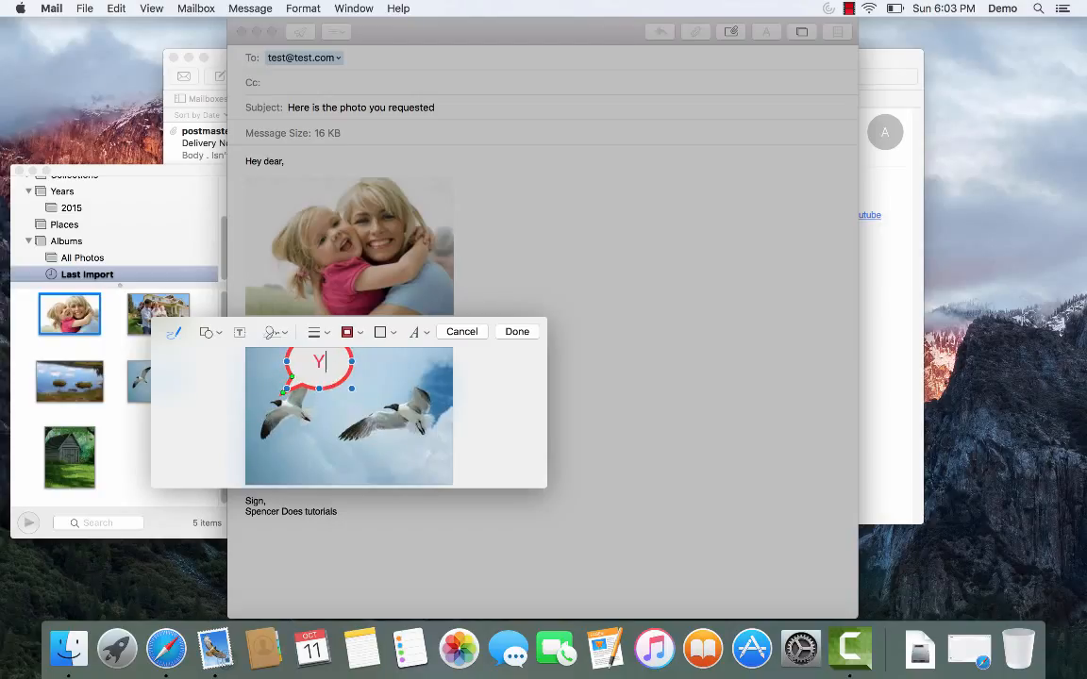
{"action": "type", "text": "our;"}
{"action": "key", "text": "BackSpace"}
{"action": "key", "text": "BackSpace"}
{"action": "type", "text": ";re"}
{"action": "key", "text": "BackSpace"}
{"action": "key", "text": "BackSpace"}
{"action": "key", "text": "BackSpace"}
{"action": "type", "text": "'re"}
{"action": "left_click_drag", "start_coordinate": [351, 389], "coordinate": [439, 388]}
{"action": "double_click", "coordinate": [324, 368]}
{"action": "type", "text": "too slow"}
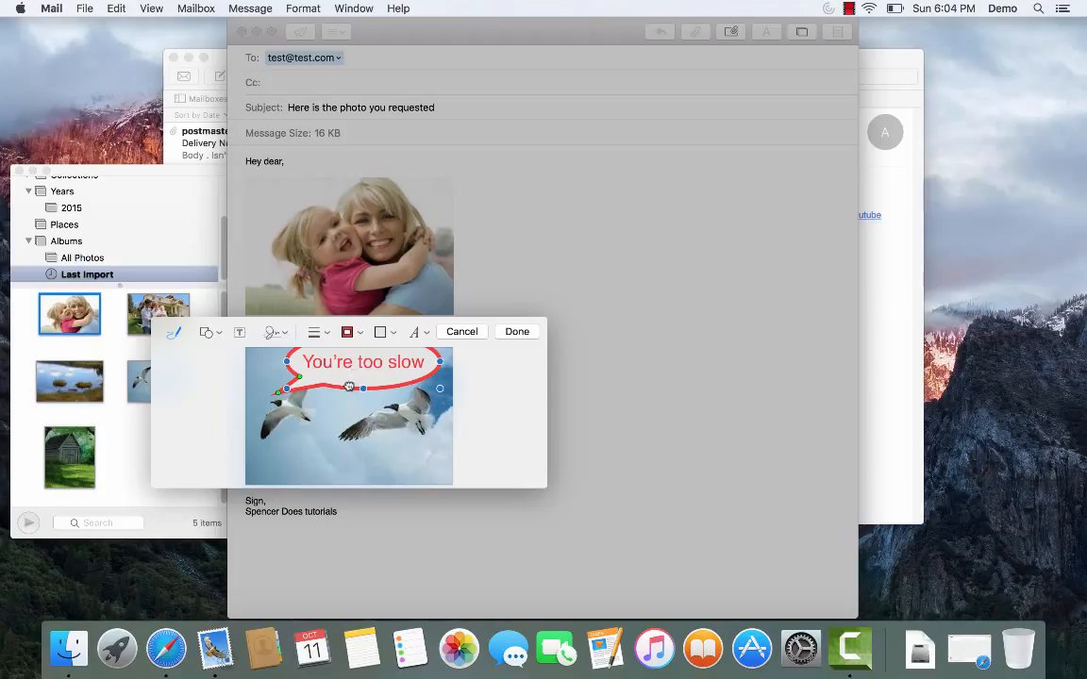
- Shift the speech bubble so its tail points at the left seagull's head, and apply the markup
{"action": "left_click_drag", "start_coordinate": [350, 384], "coordinate": [362, 388]}
{"action": "left_click", "coordinate": [341, 445]}
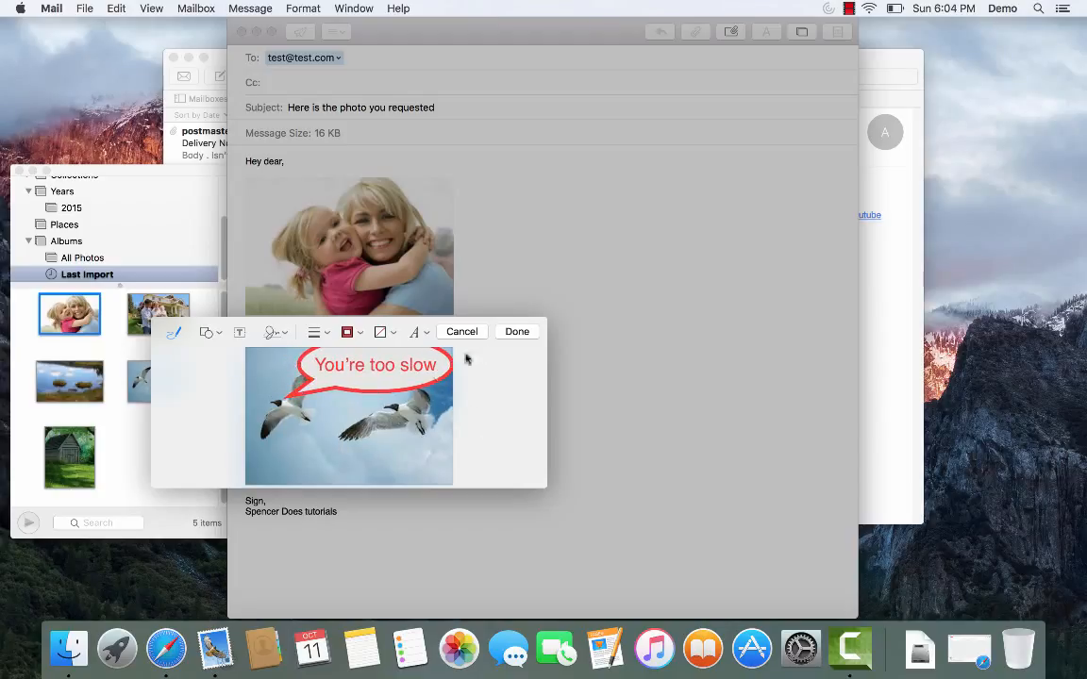
{"action": "left_click", "coordinate": [516, 332]}
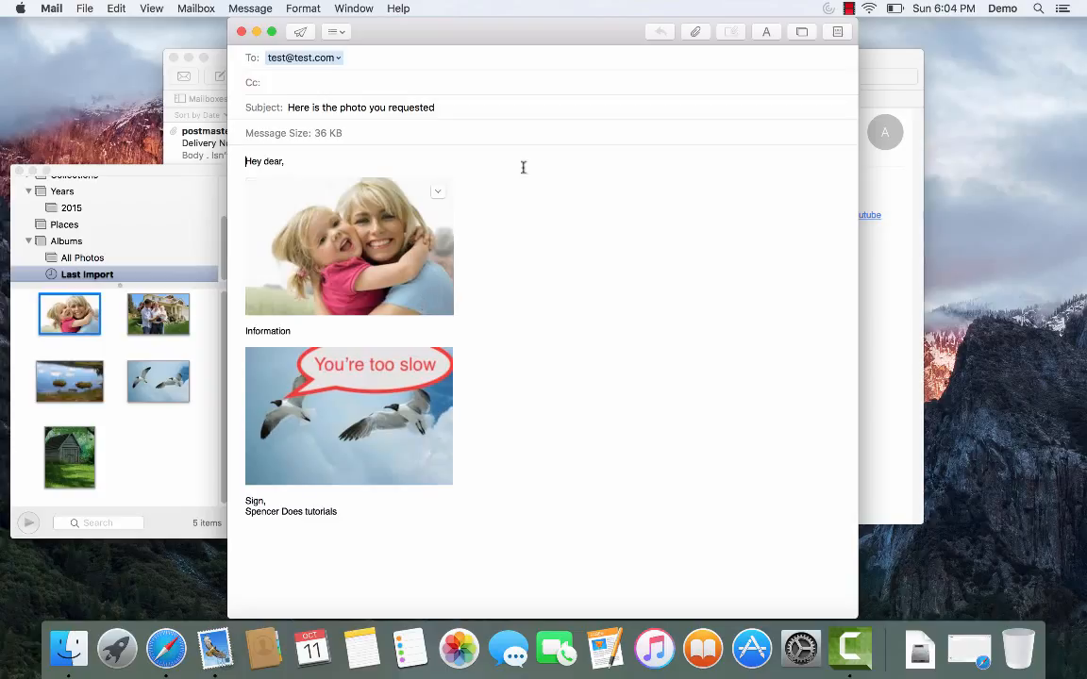
- Send the message and open the newest delivery notification in the inbox
{"action": "left_click", "coordinate": [302, 32]}
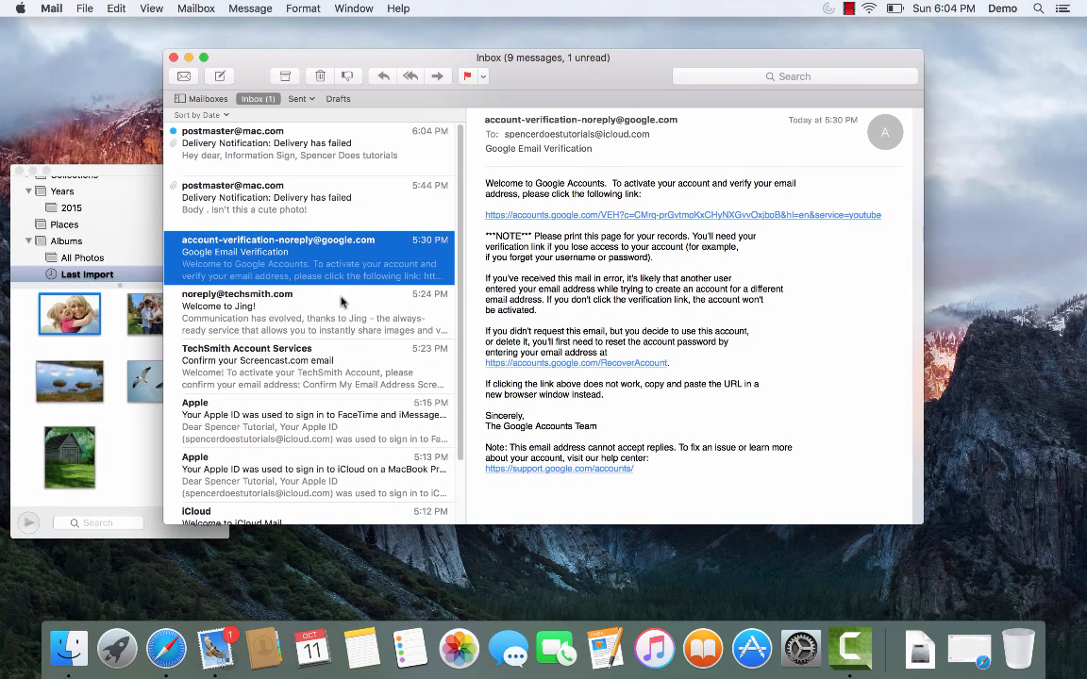
{"action": "left_click", "coordinate": [332, 166]}
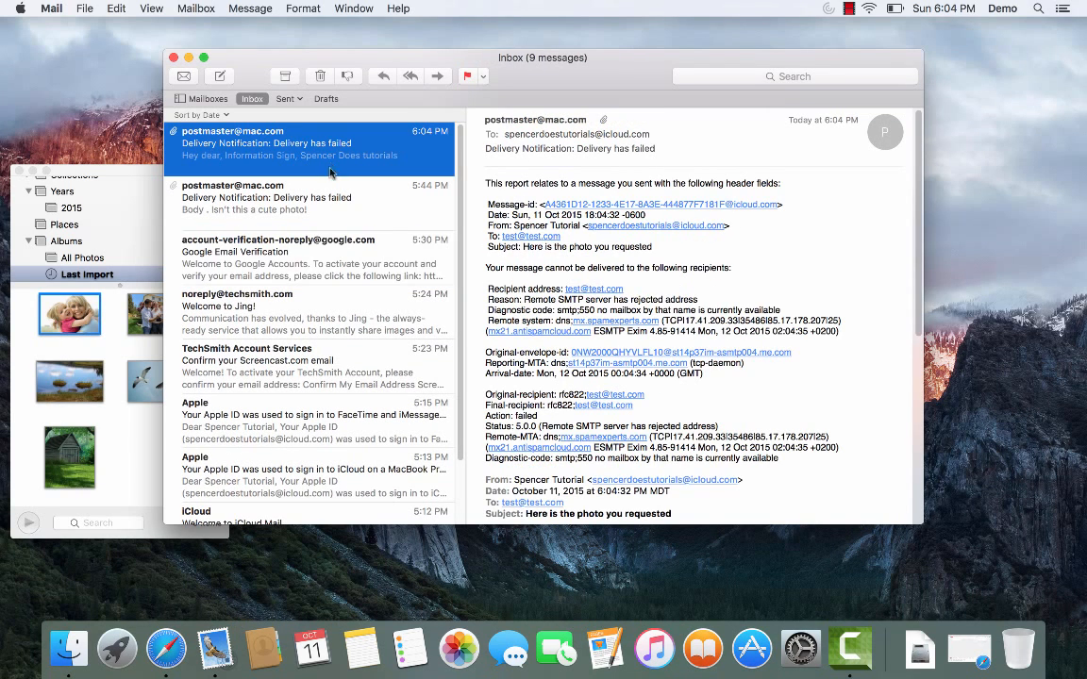